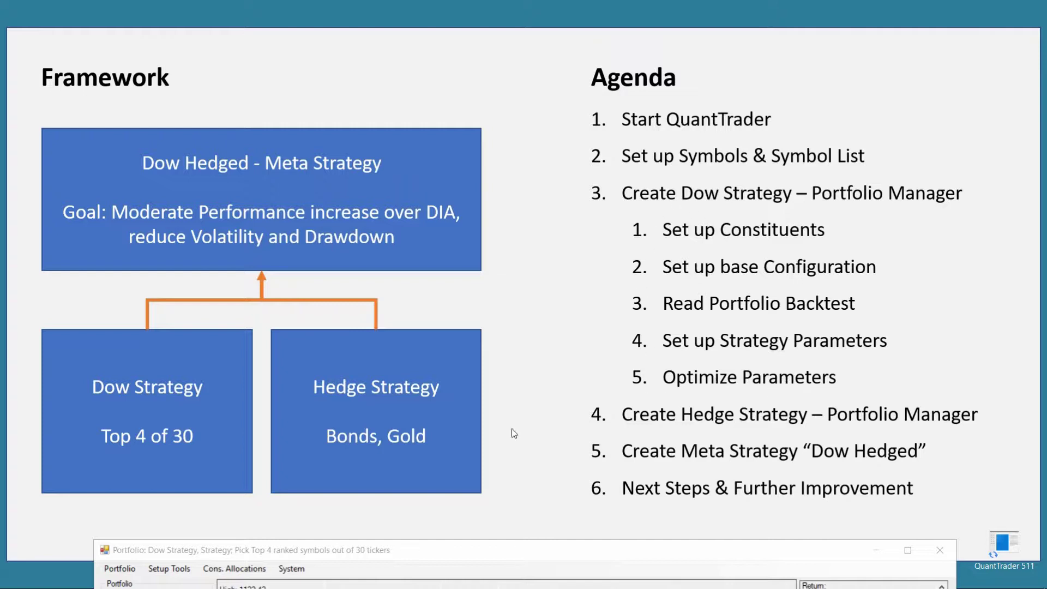
# Maximize the Dow Strategy portfolio window and review the Summary statistics of the portfolio, its stocks and the DIA benchmark
pyautogui.moveTo(459, 550); pyautogui.dragTo(476, 46)
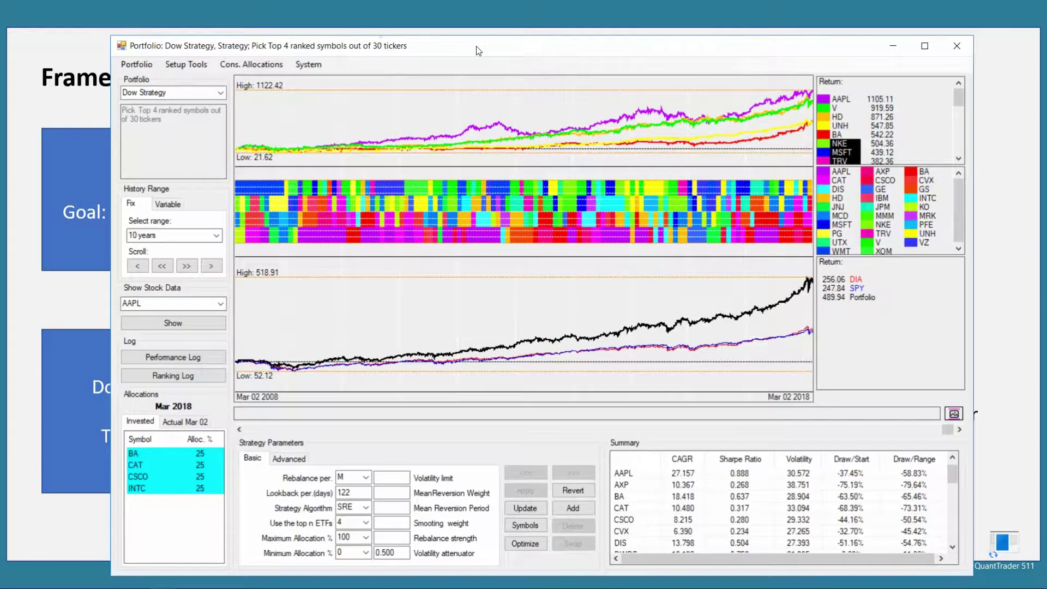
pyautogui.doubleClick(476, 46)
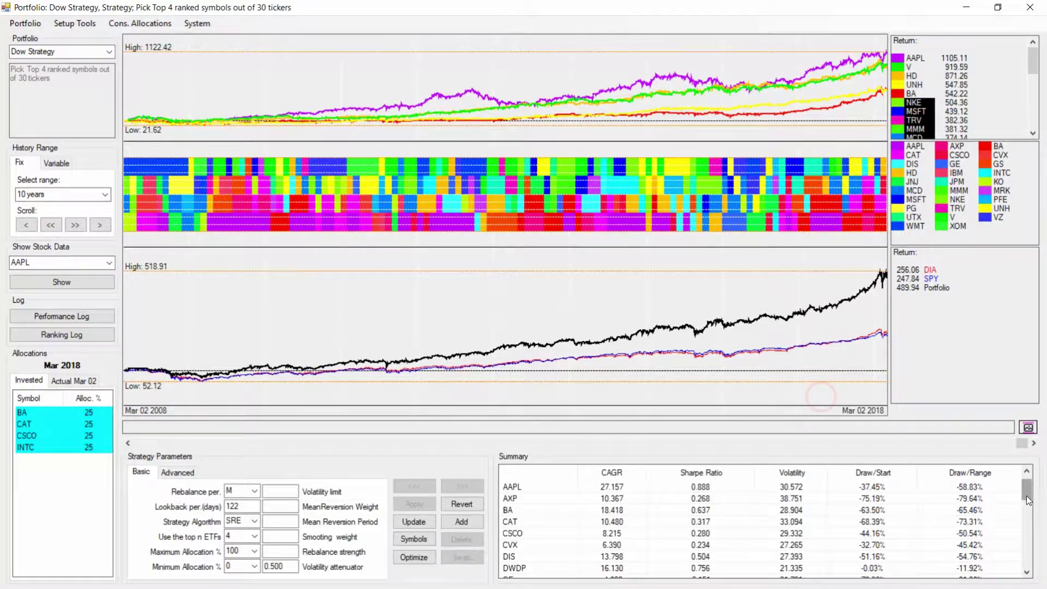
pyautogui.moveTo(1027, 500); pyautogui.dragTo(1027, 482)
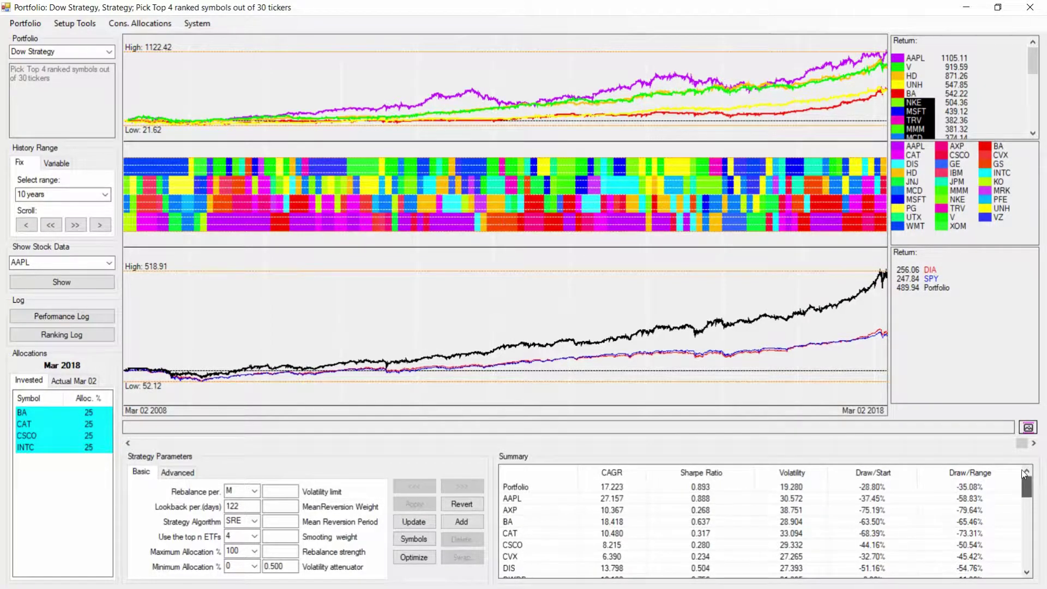
pyautogui.click(609, 488)
pyautogui.moveTo(1027, 486); pyautogui.dragTo(1032, 565)
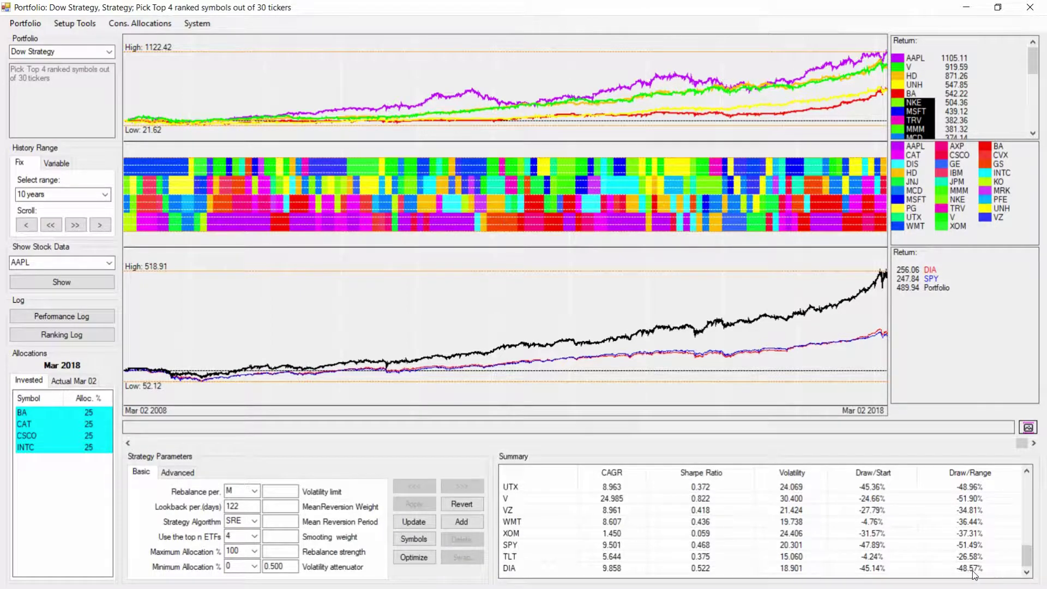
pyautogui.moveTo(1027, 556); pyautogui.dragTo(1027, 485)
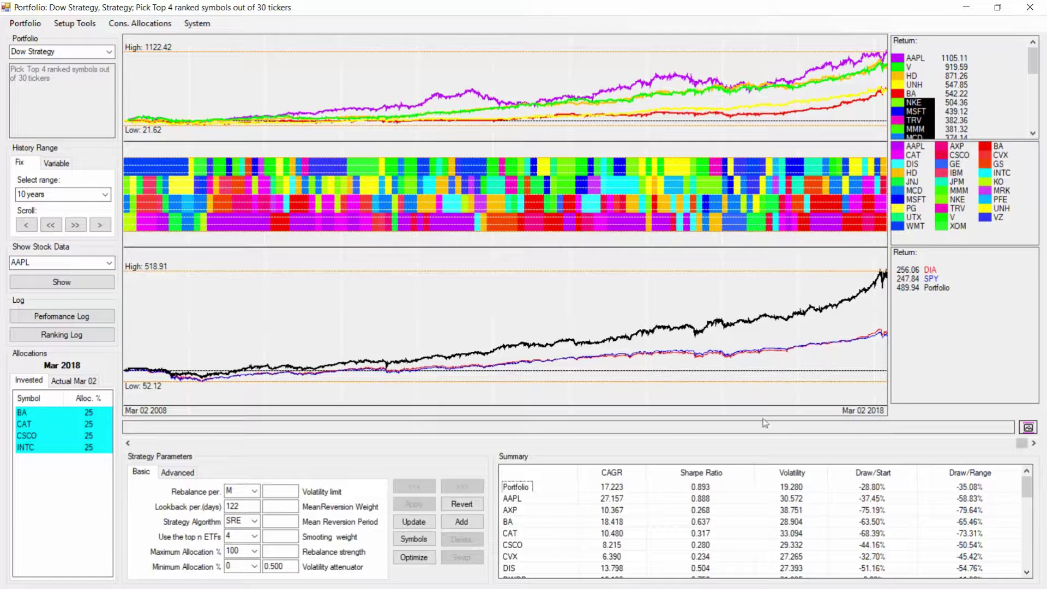
# Create a new portfolio named "Dow Hedge" in Portfolio Manager with the description "Hedge strategy for our dow strategy"
pyautogui.click(93, 28)
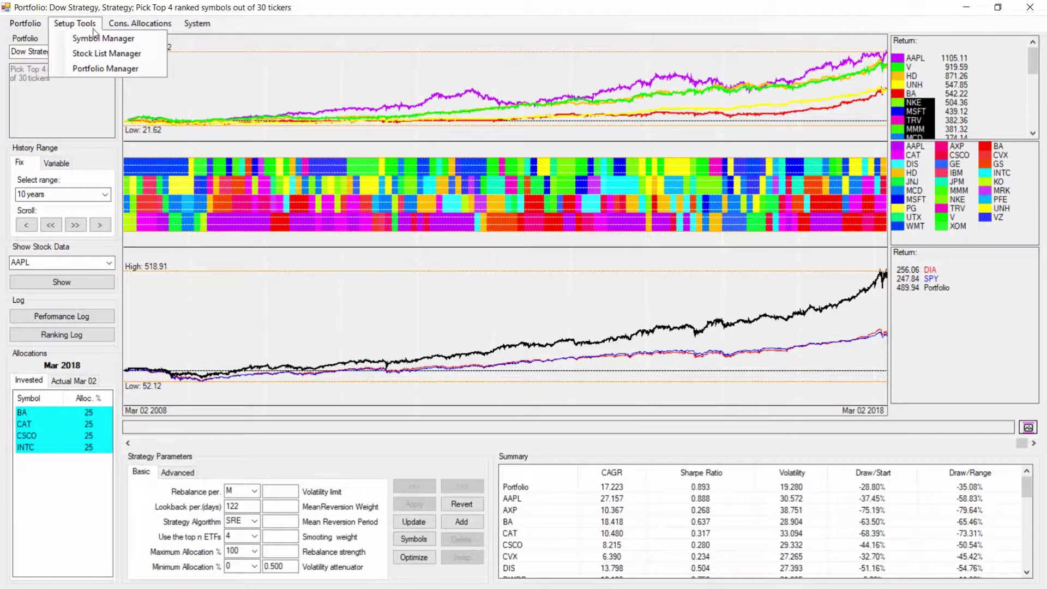
pyautogui.click(105, 68)
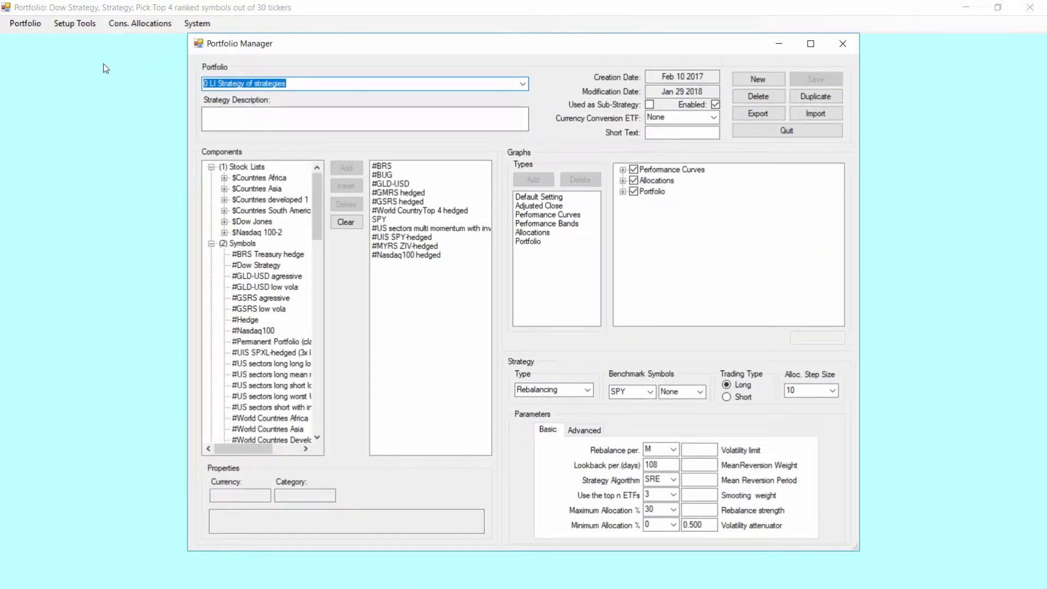
pyautogui.click(760, 86)
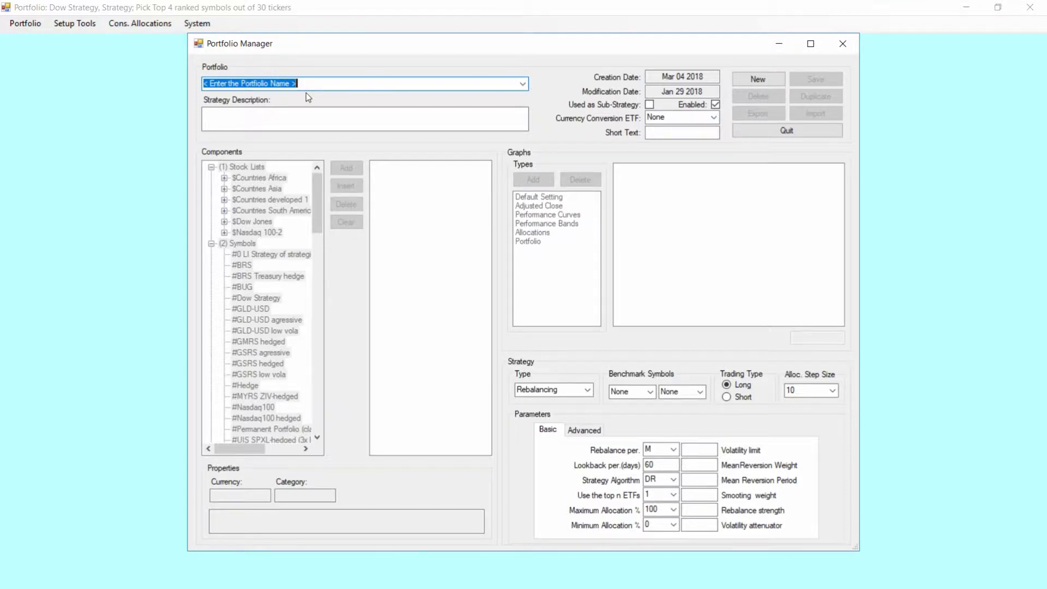
pyautogui.write('Dow Hedge')
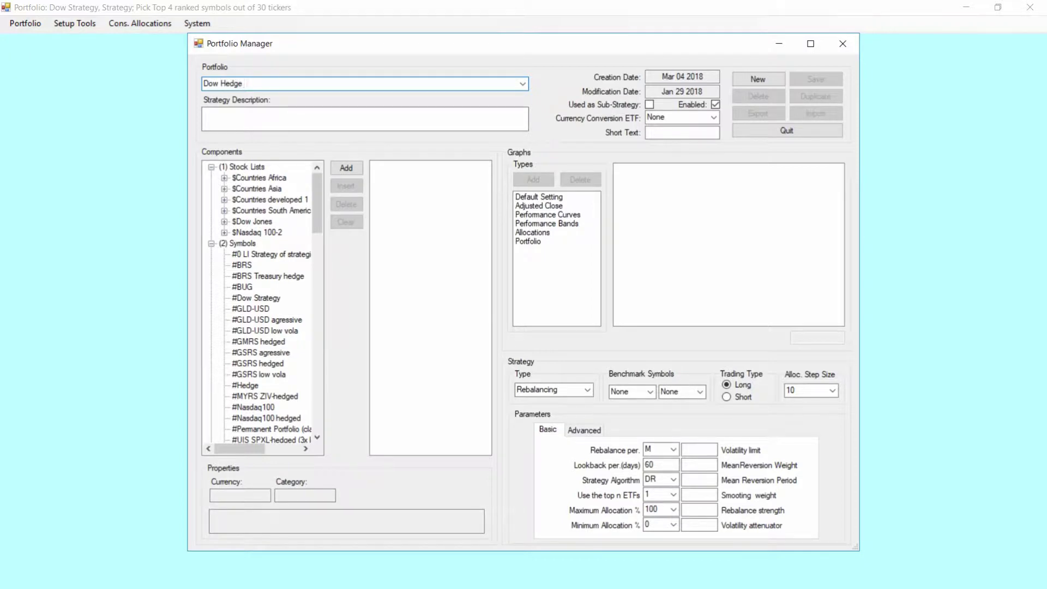
pyautogui.click(267, 110)
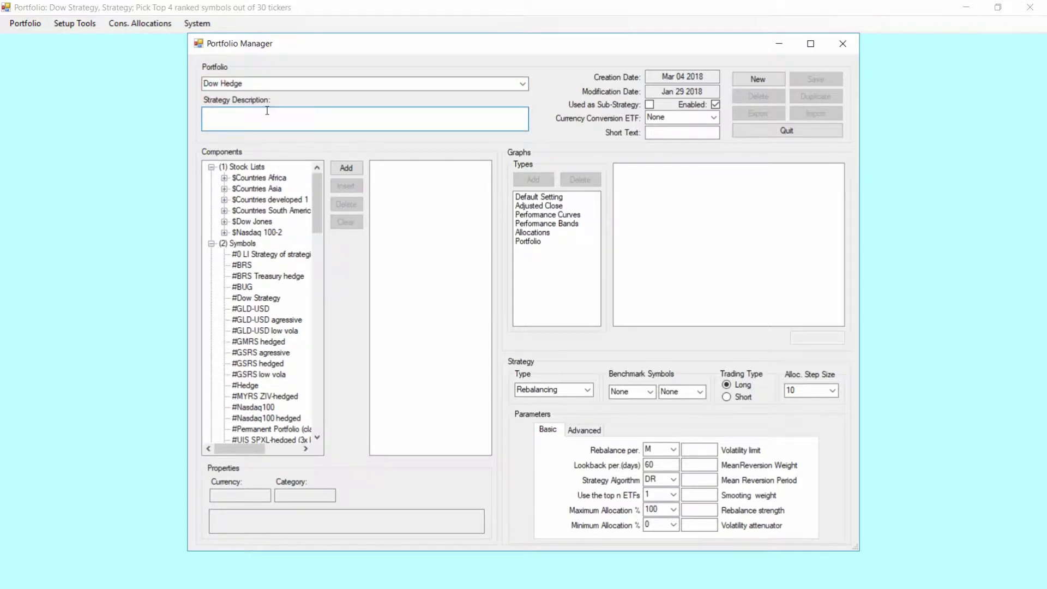
pyautogui.write('Hedge strategy for our dow strategy')
# Add the symbols GLD, TLT and CWB to the Dow Hedge portfolio's components
pyautogui.moveTo(319, 181); pyautogui.dragTo(314, 296)
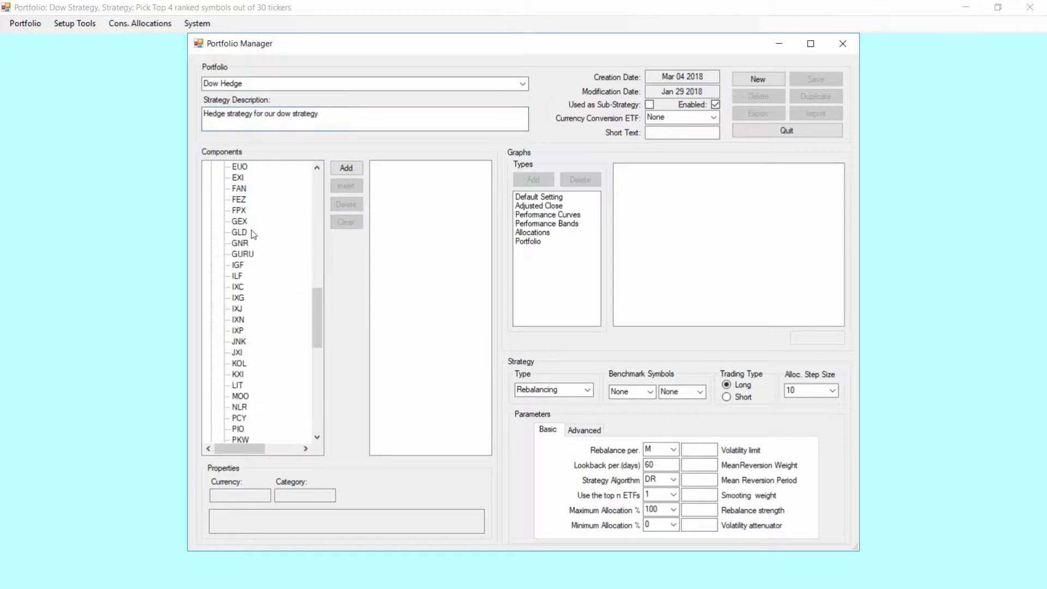
pyautogui.click(239, 232)
pyautogui.click(347, 168)
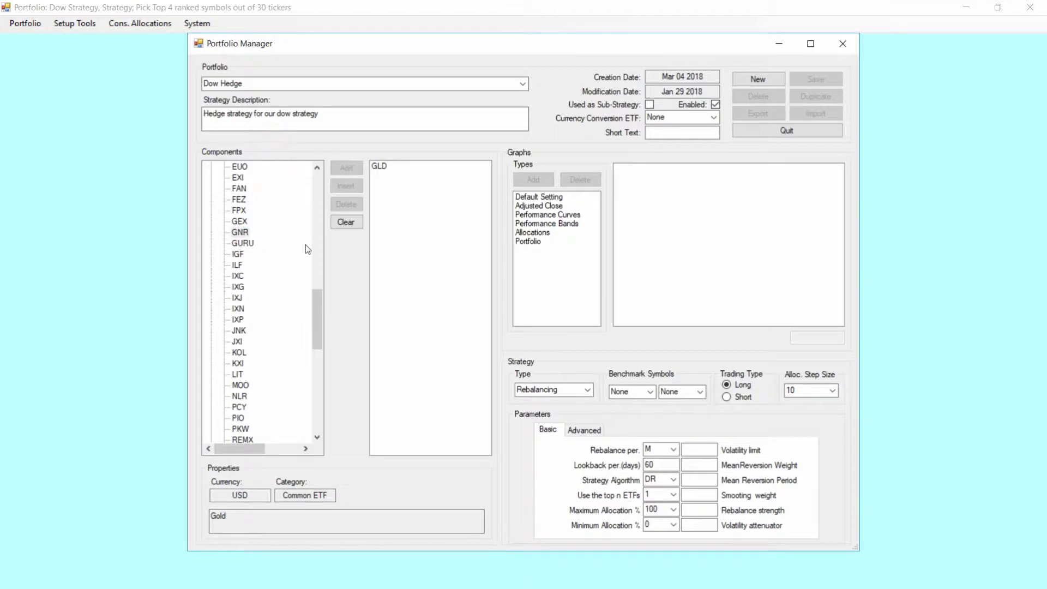
pyautogui.moveTo(317, 308); pyautogui.dragTo(323, 373)
pyautogui.click(241, 332)
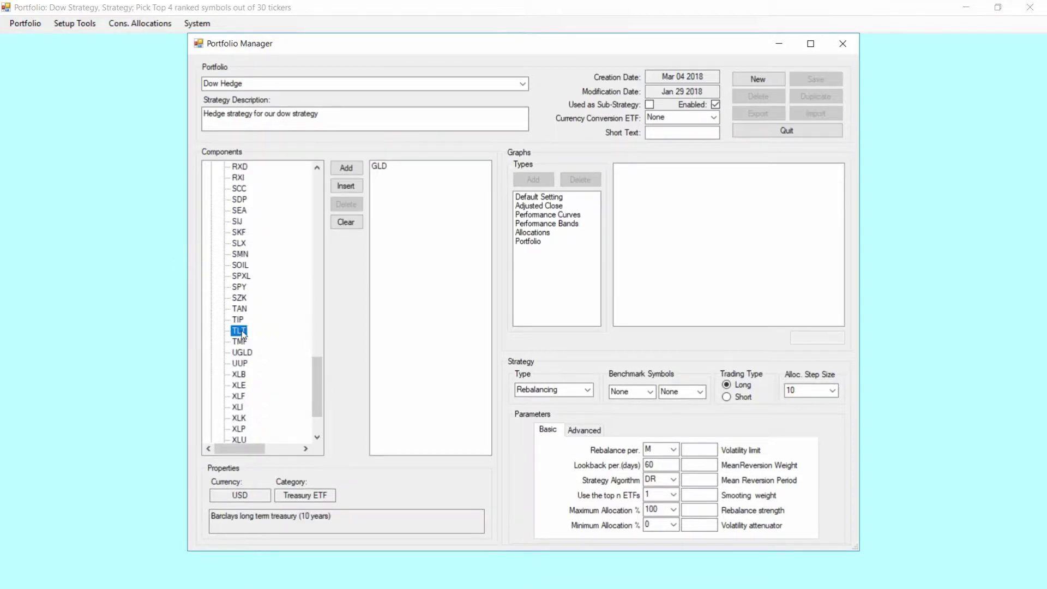
pyautogui.click(346, 168)
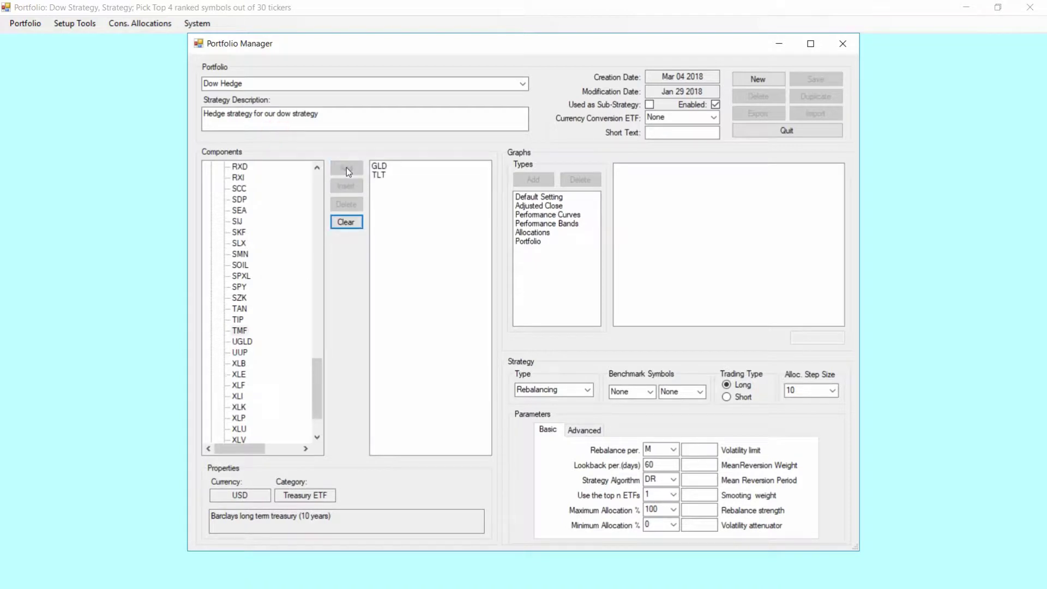
pyautogui.moveTo(320, 388); pyautogui.dragTo(326, 302)
pyautogui.click(242, 200)
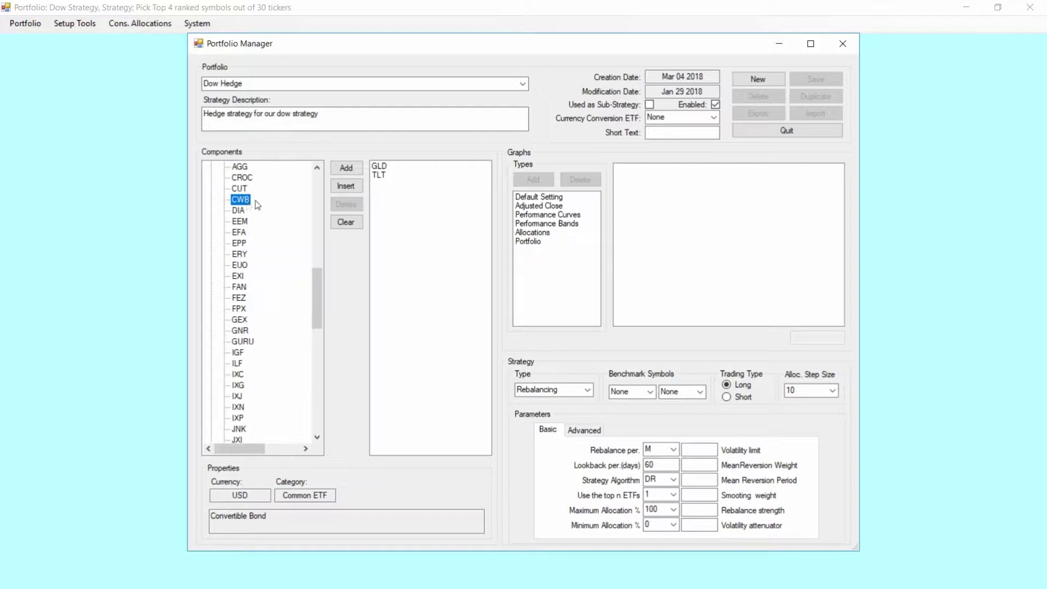
pyautogui.click(345, 168)
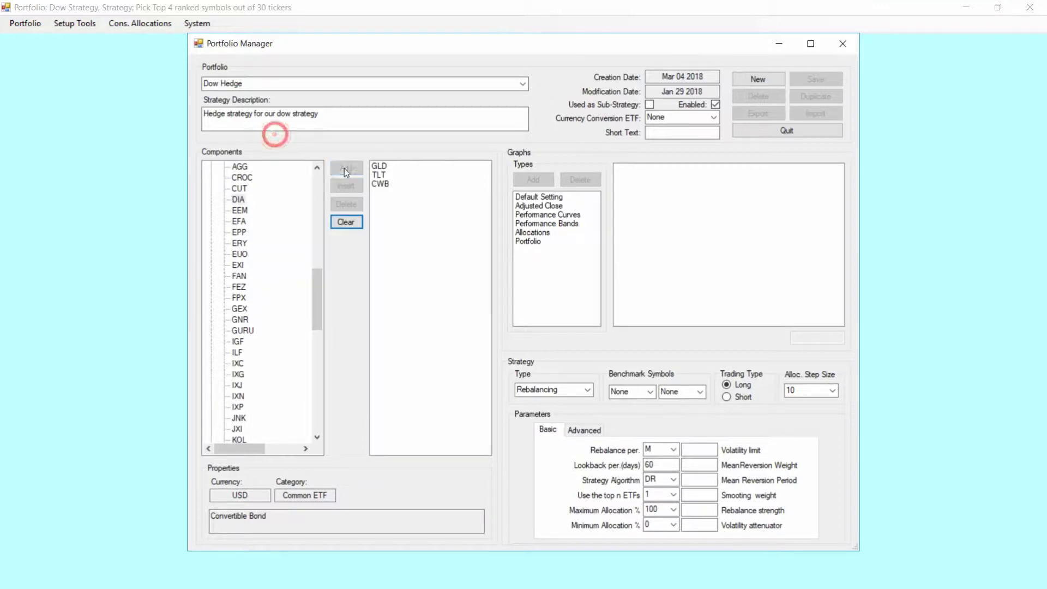
# Add the symbols SPY and DIA to the Dow Hedge portfolio's components
pyautogui.click(315, 291)
pyautogui.moveTo(315, 291); pyautogui.dragTo(319, 394)
pyautogui.click(239, 254)
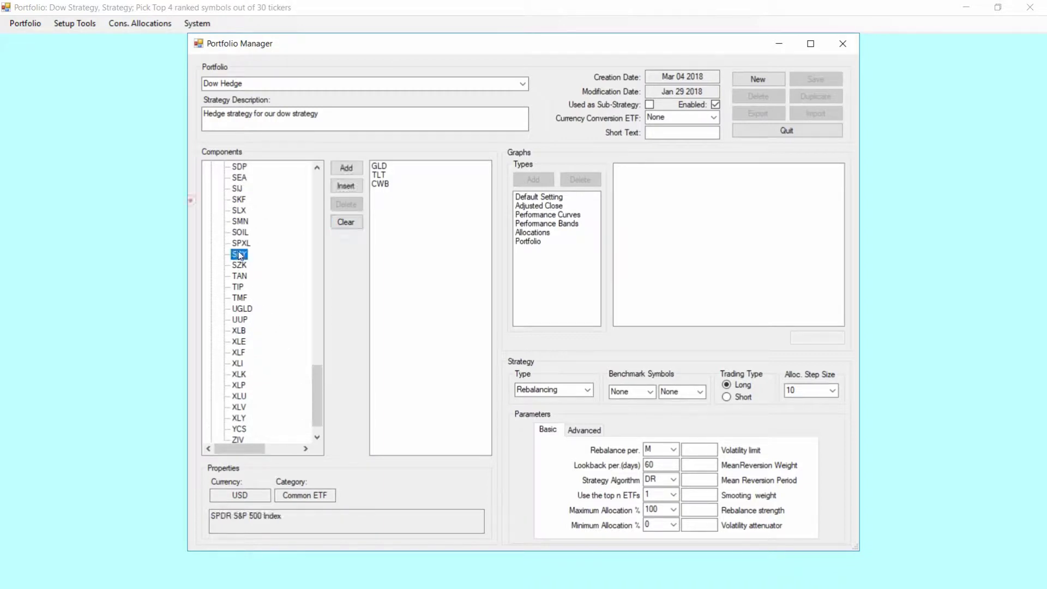
pyautogui.click(347, 169)
pyautogui.moveTo(315, 396); pyautogui.dragTo(315, 301)
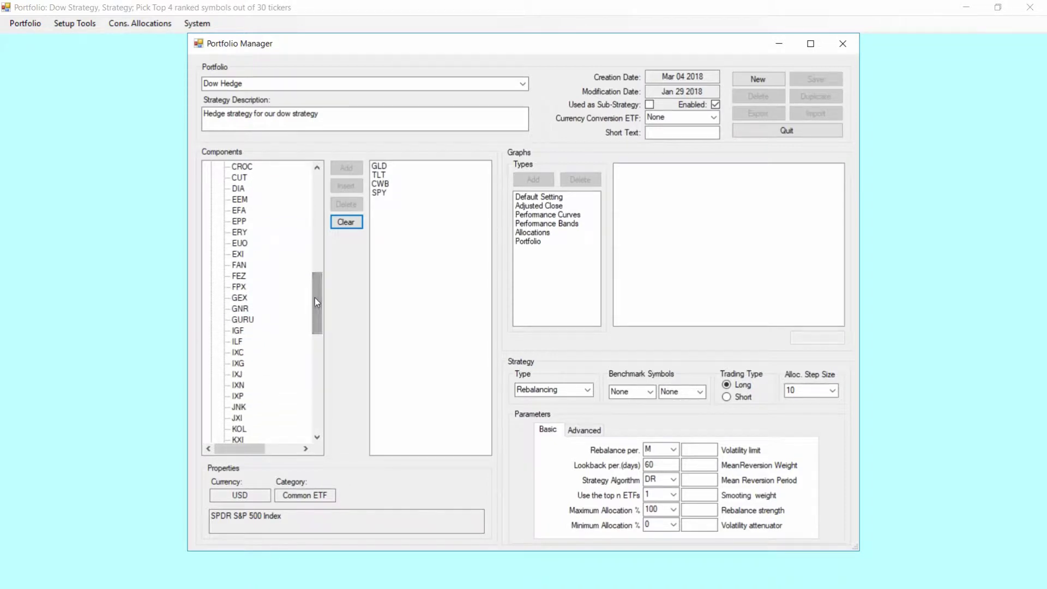
pyautogui.click(241, 190)
pyautogui.click(340, 169)
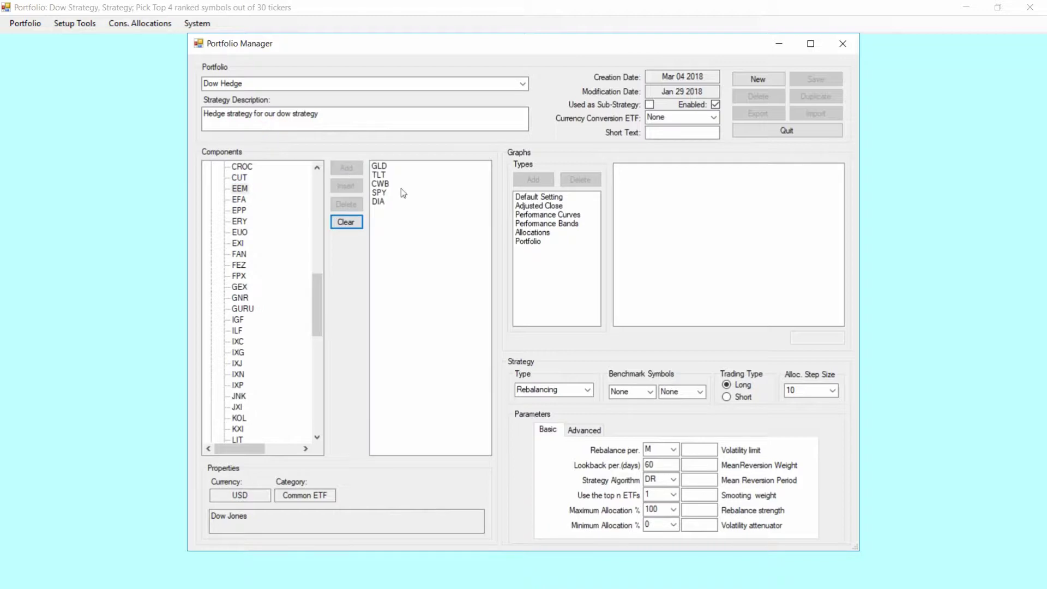
# Add the Default Setting graphs and exclude SPY, DIA and CWB from the Portfolio graph's components
pyautogui.click(533, 198)
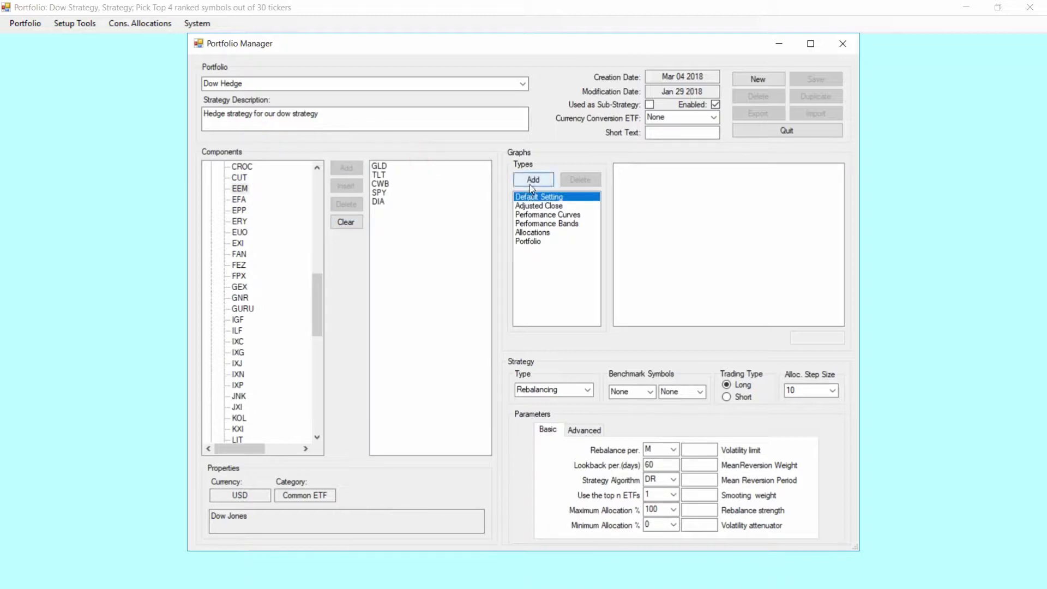
pyautogui.click(530, 182)
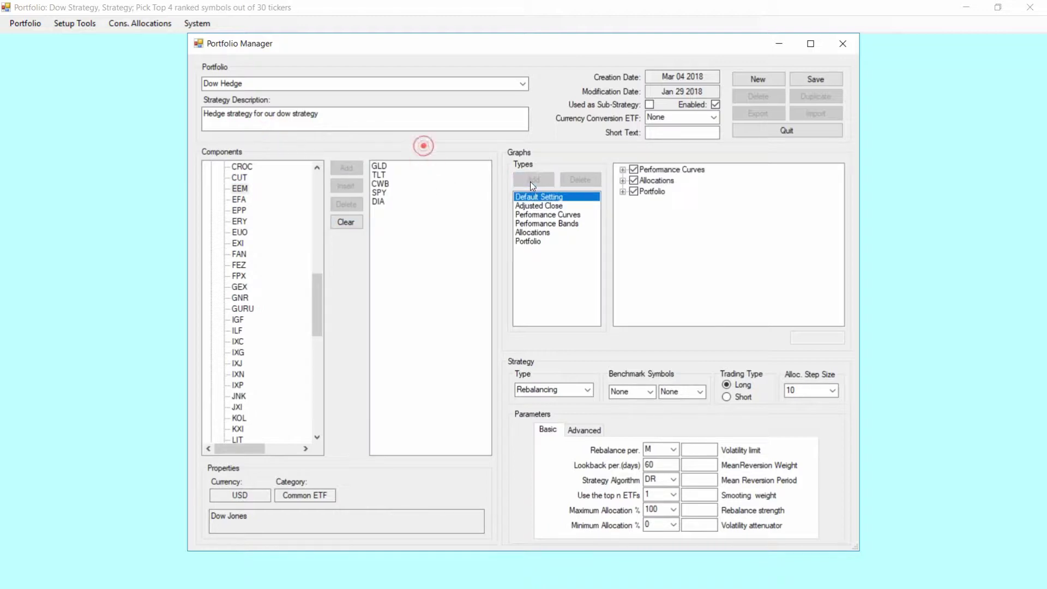
pyautogui.click(623, 192)
pyautogui.click(636, 202)
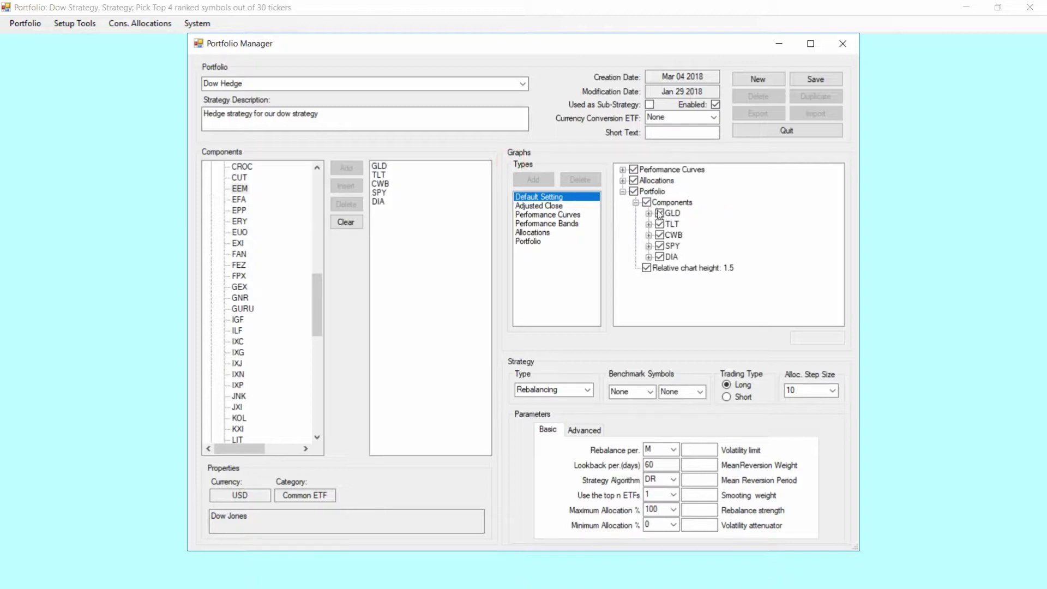
pyautogui.click(659, 247)
pyautogui.click(658, 257)
pyautogui.click(660, 234)
# Set the strategy's benchmark symbols to DIA and TLT
pyautogui.click(650, 392)
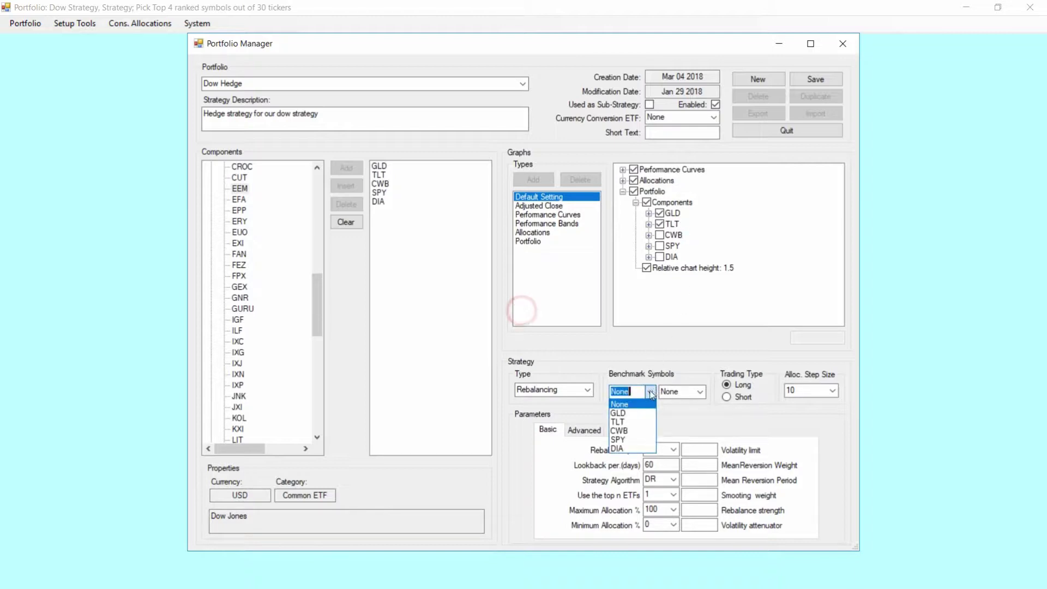
pyautogui.click(630, 448)
pyautogui.click(701, 391)
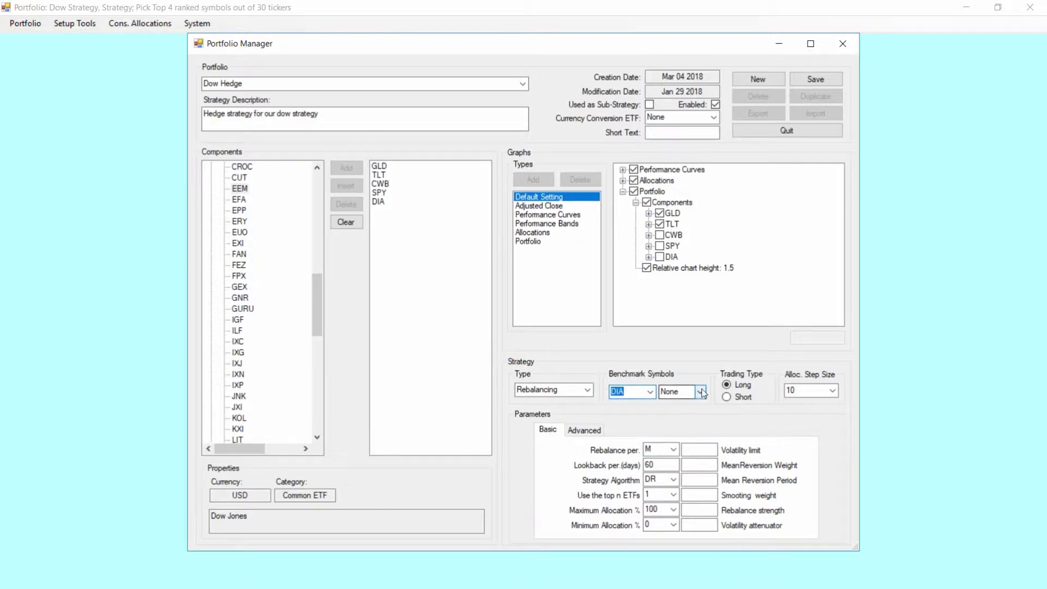
pyautogui.click(676, 421)
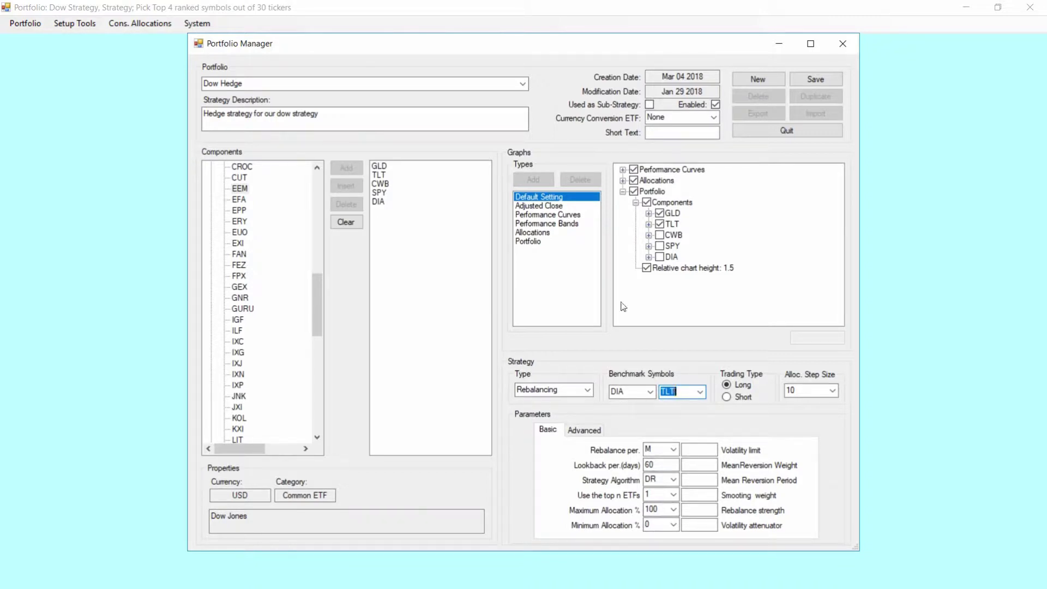
# Mark Dow Hedge as used as a sub-strategy, then save it and close Portfolio Manager
pyautogui.click(649, 105)
pyautogui.click(820, 79)
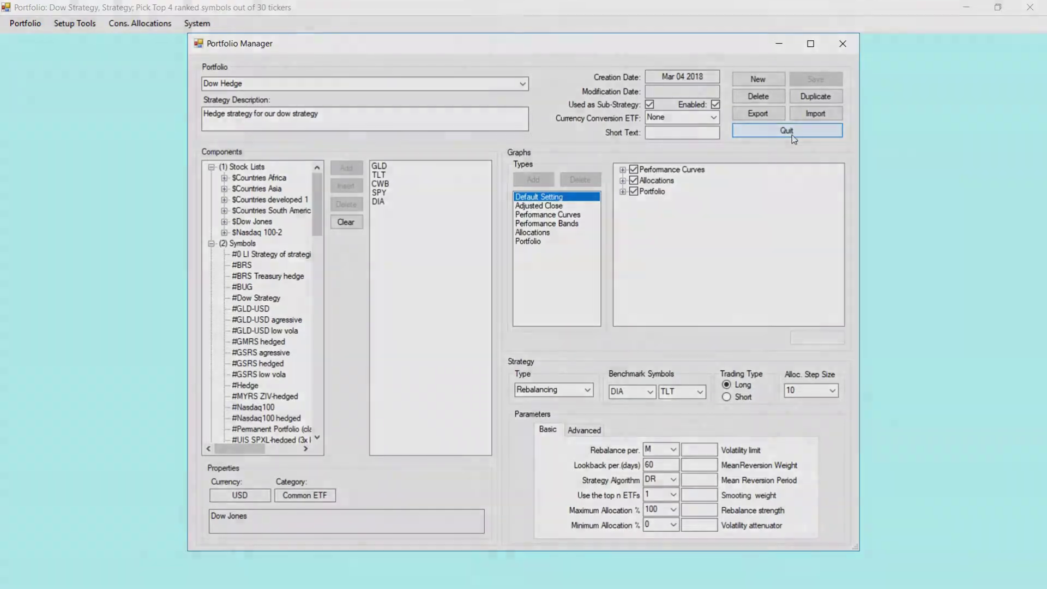
pyautogui.click(791, 134)
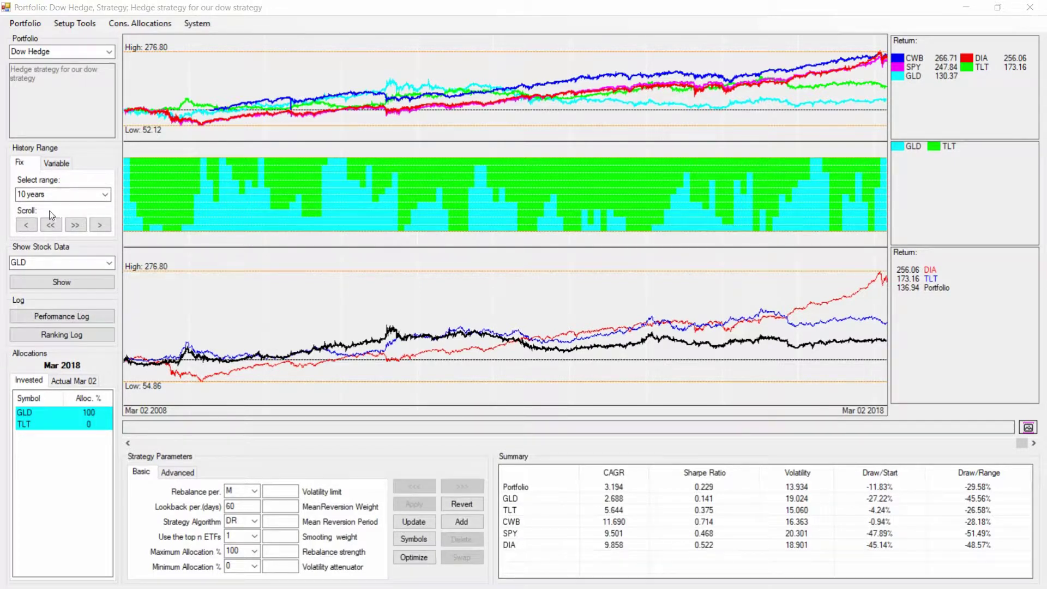
# Hide the DIA curve in the Dow Hedge performance chart
pyautogui.click(983, 57)
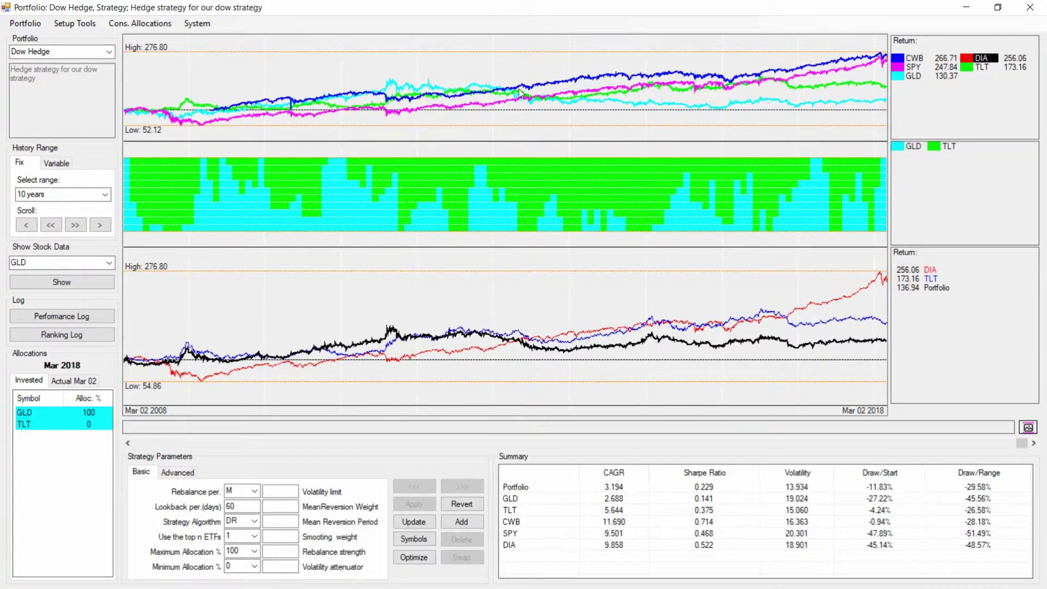
# Reopen Dow Hedge in Portfolio Manager, include CWB in the Portfolio graph's components and save the portfolio
pyautogui.click(69, 26)
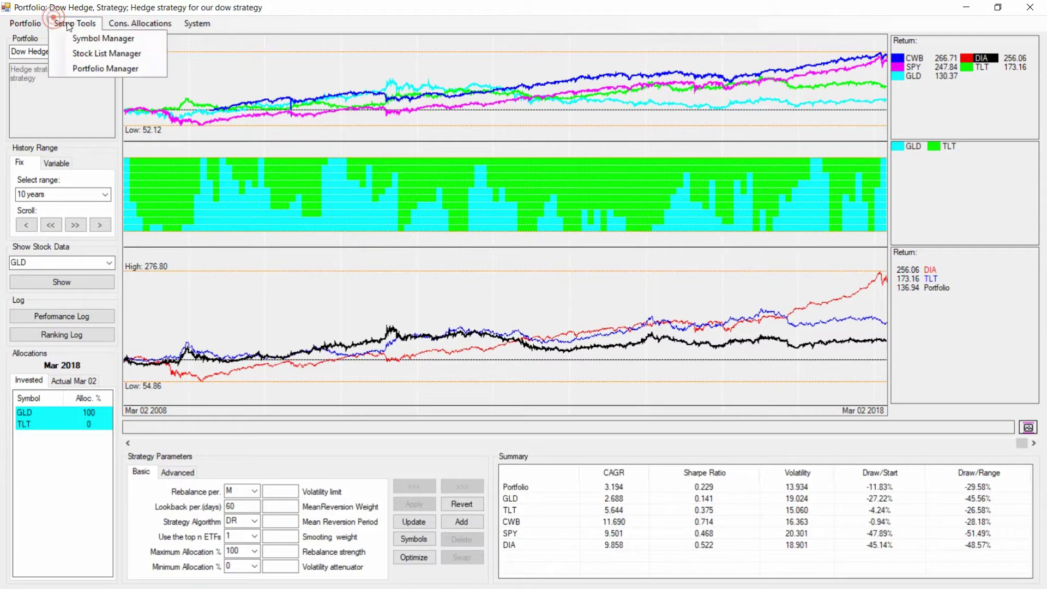
pyautogui.click(79, 68)
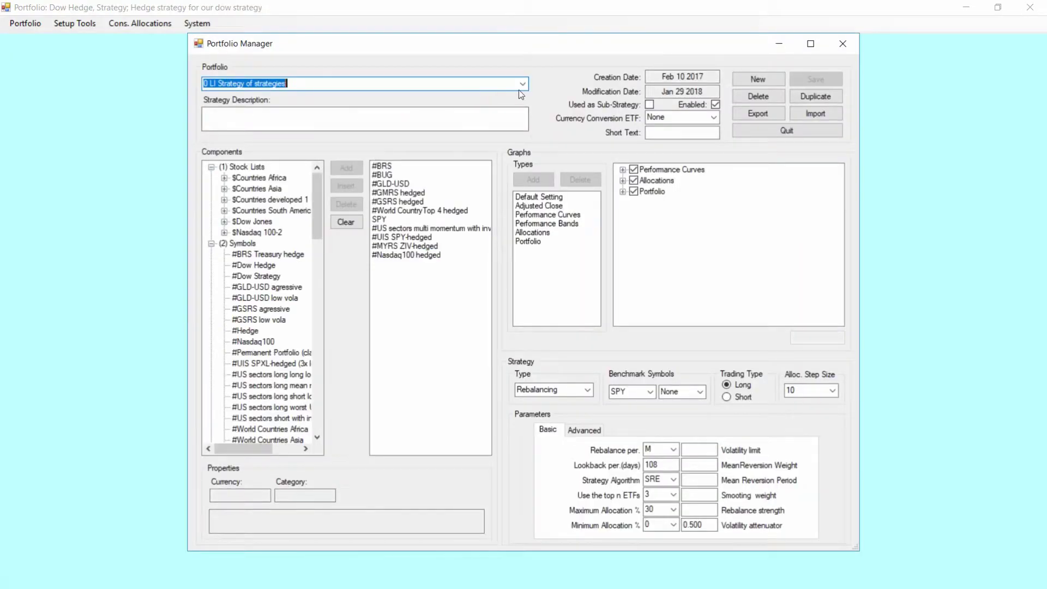
pyautogui.click(524, 83)
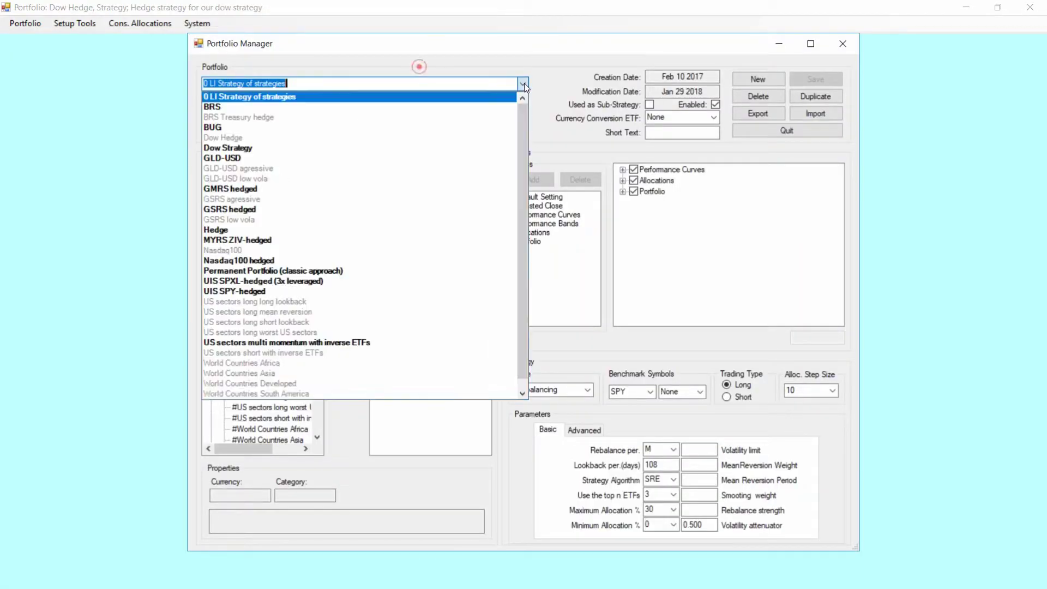
pyautogui.click(272, 138)
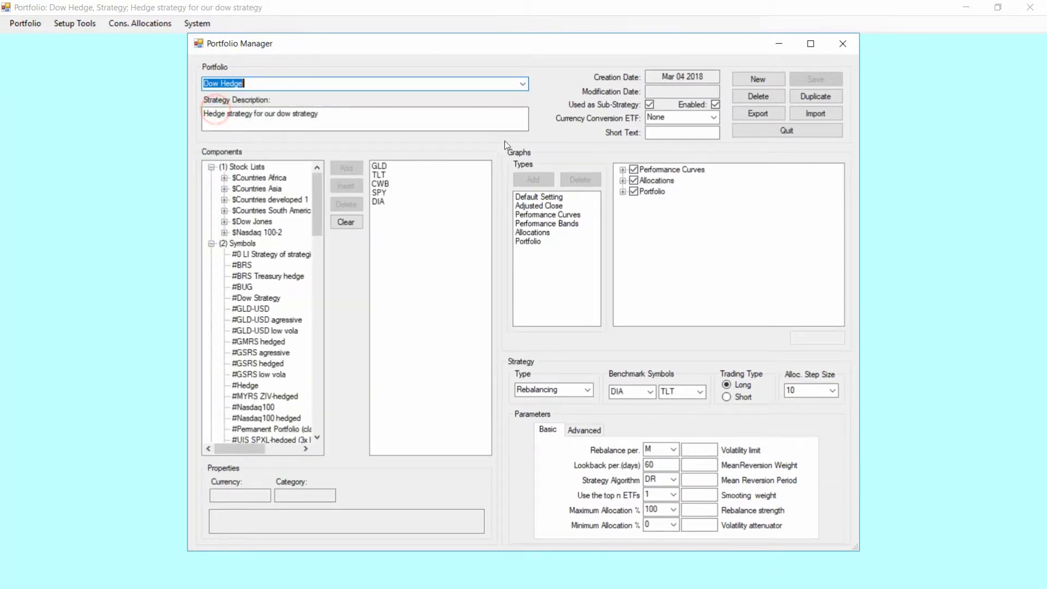
pyautogui.click(622, 191)
pyautogui.click(636, 202)
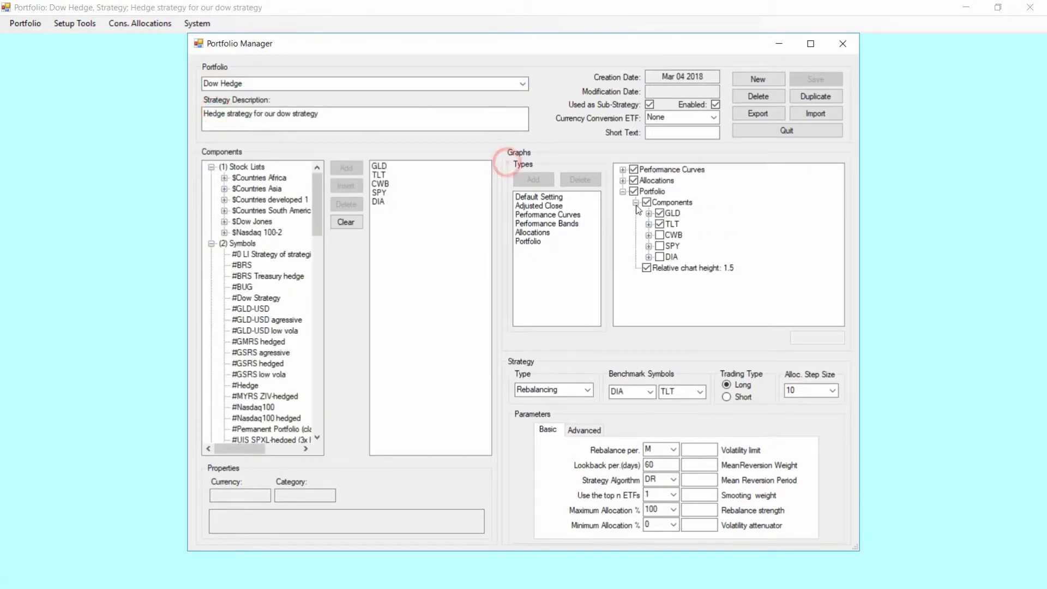
pyautogui.click(660, 235)
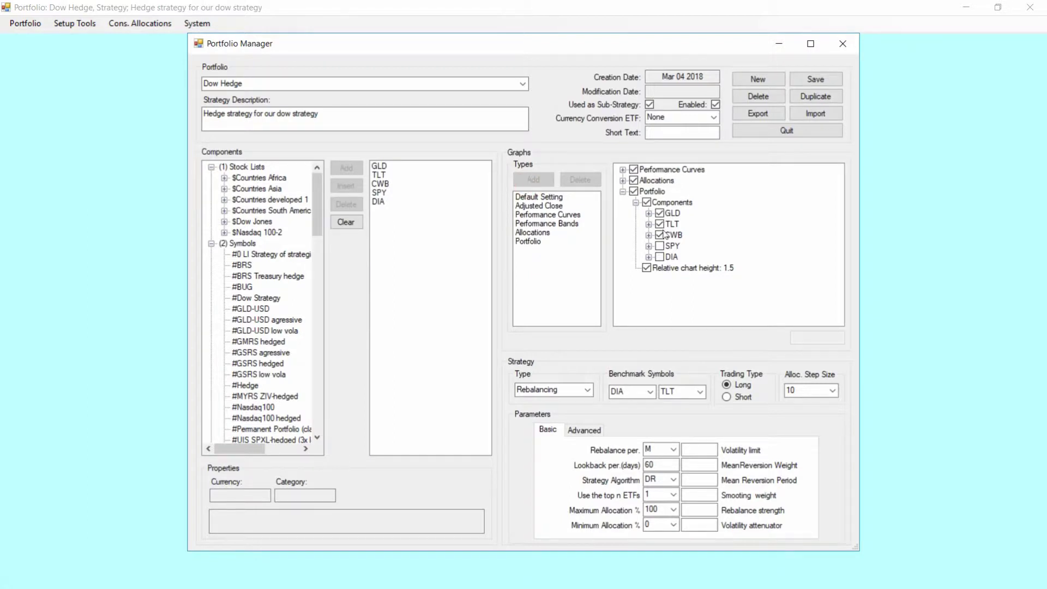
pyautogui.click(815, 80)
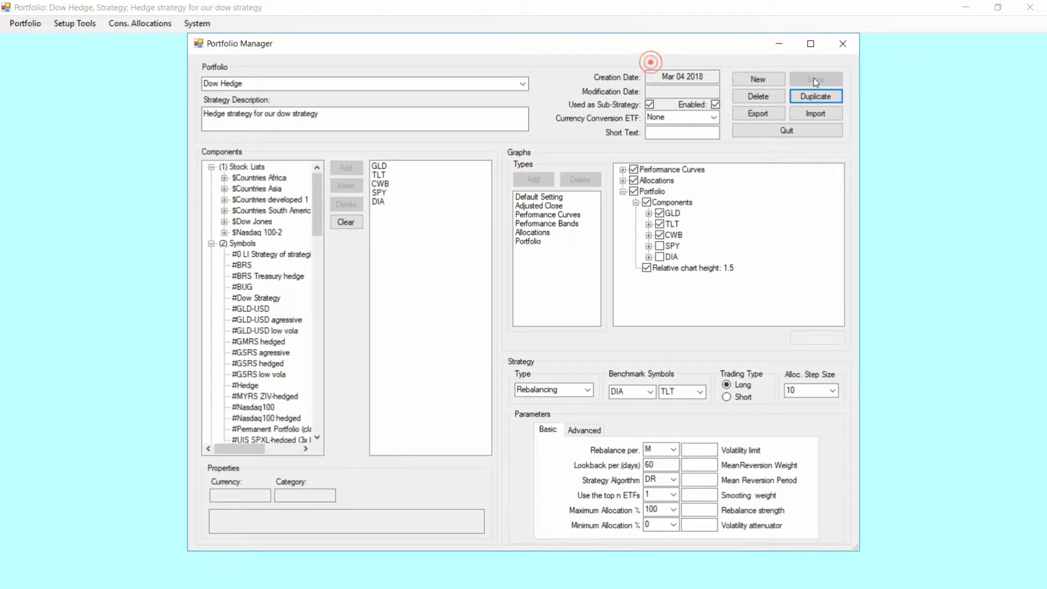
# Close Portfolio Manager and load the Dow Hedge portfolio in the main window
pyautogui.click(790, 130)
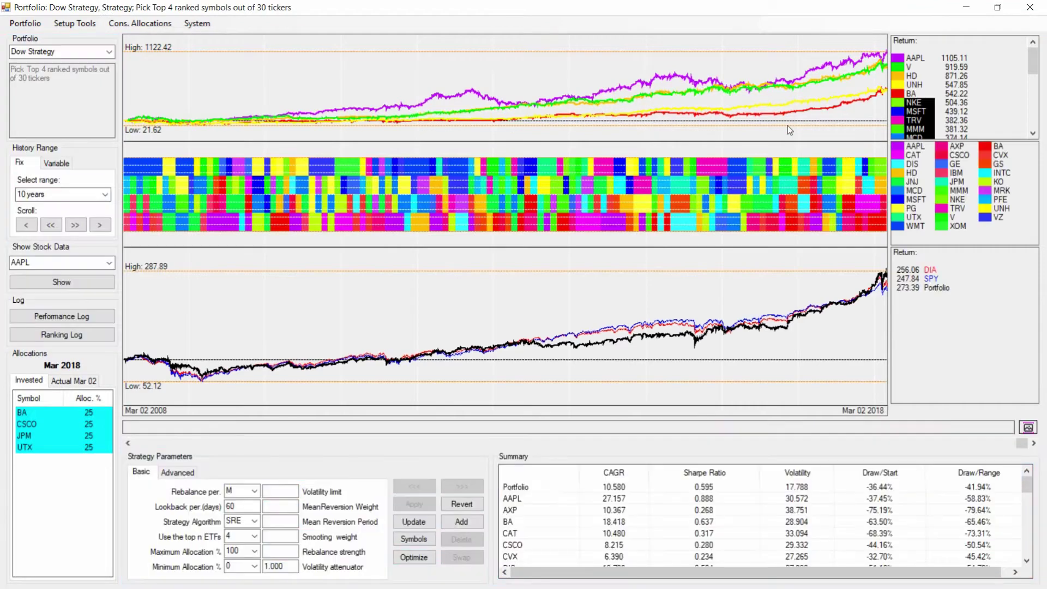
pyautogui.click(109, 51)
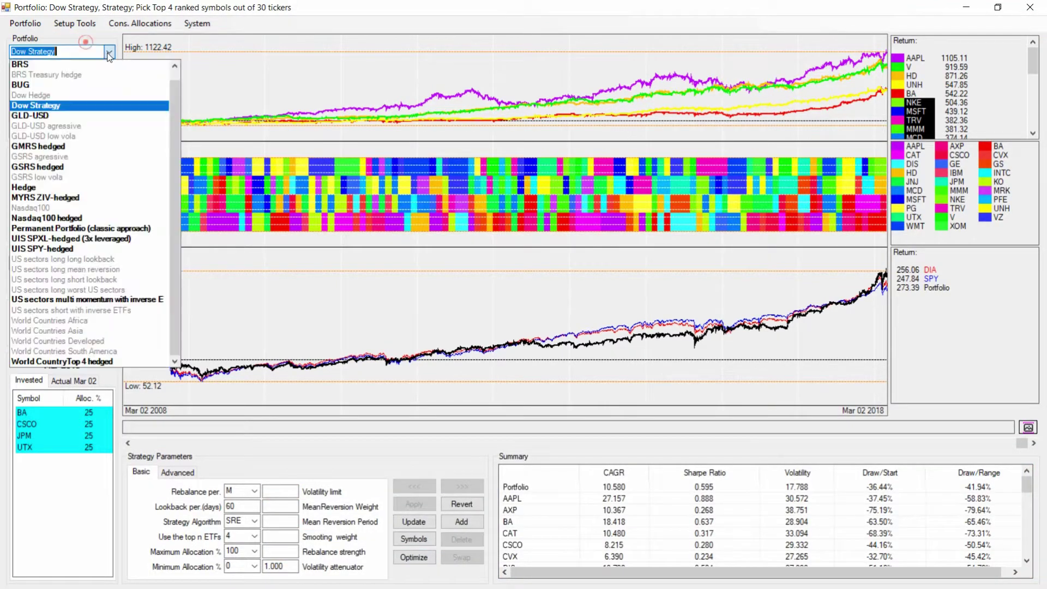
pyautogui.click(76, 95)
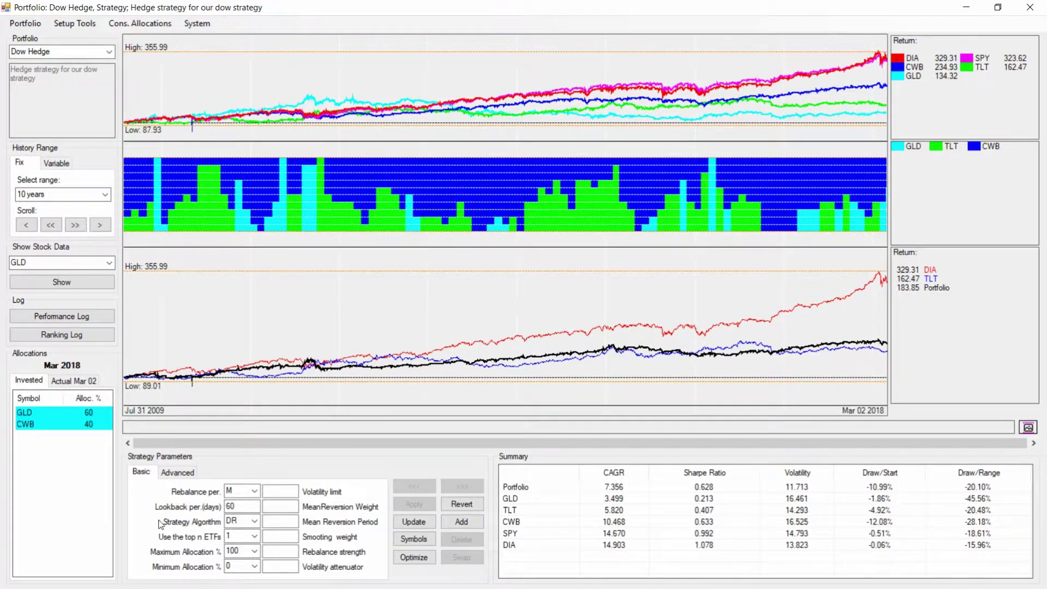
# Set Dow Hedge's strategy algorithm to SR and the number of top ETFs used to 2, then apply the parameters
pyautogui.click(254, 522)
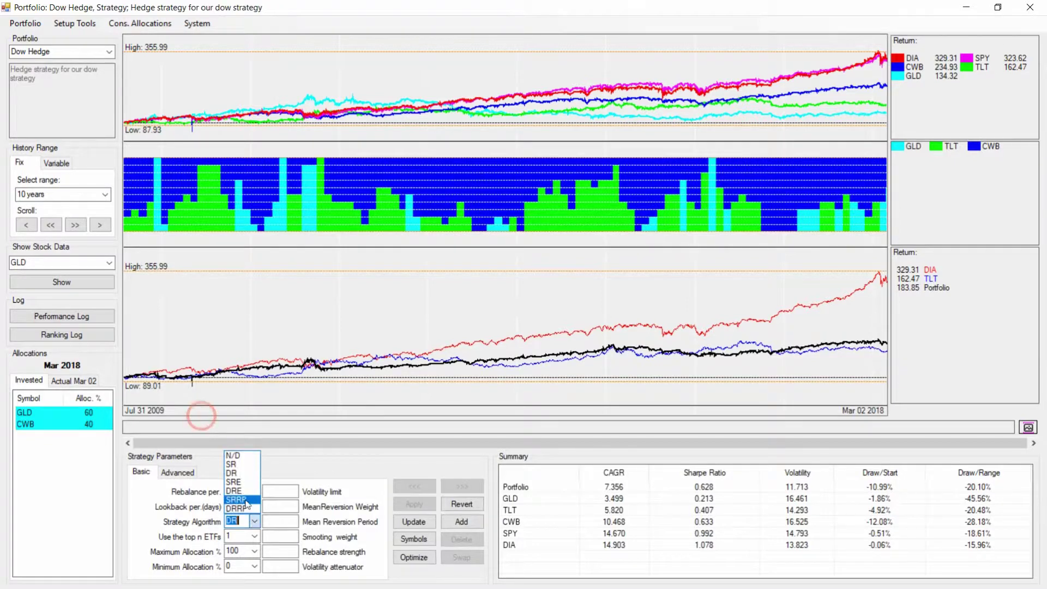
pyautogui.click(236, 471)
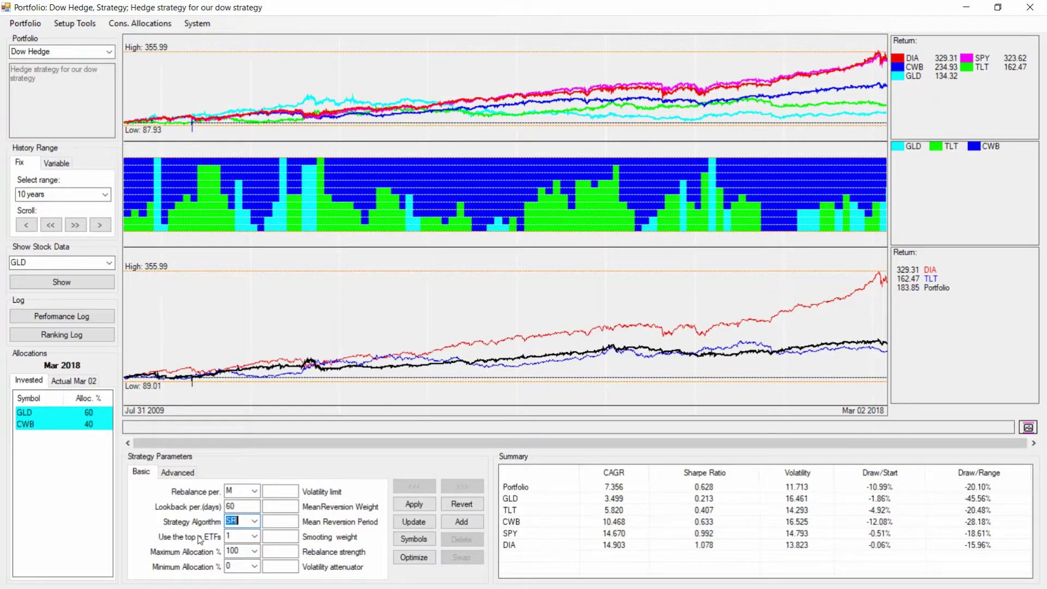
pyautogui.click(255, 538)
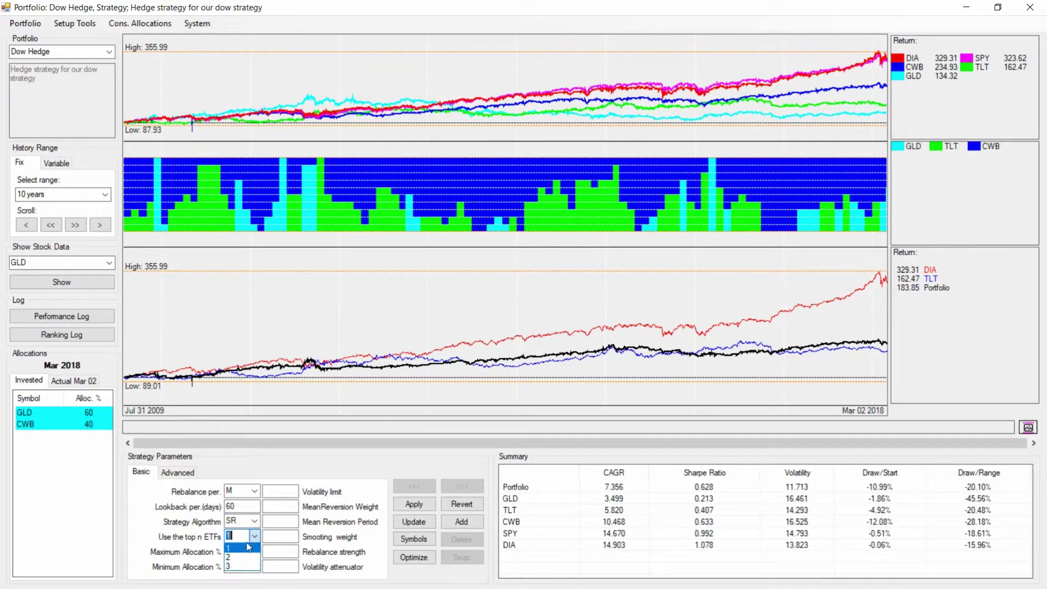
pyautogui.click(240, 552)
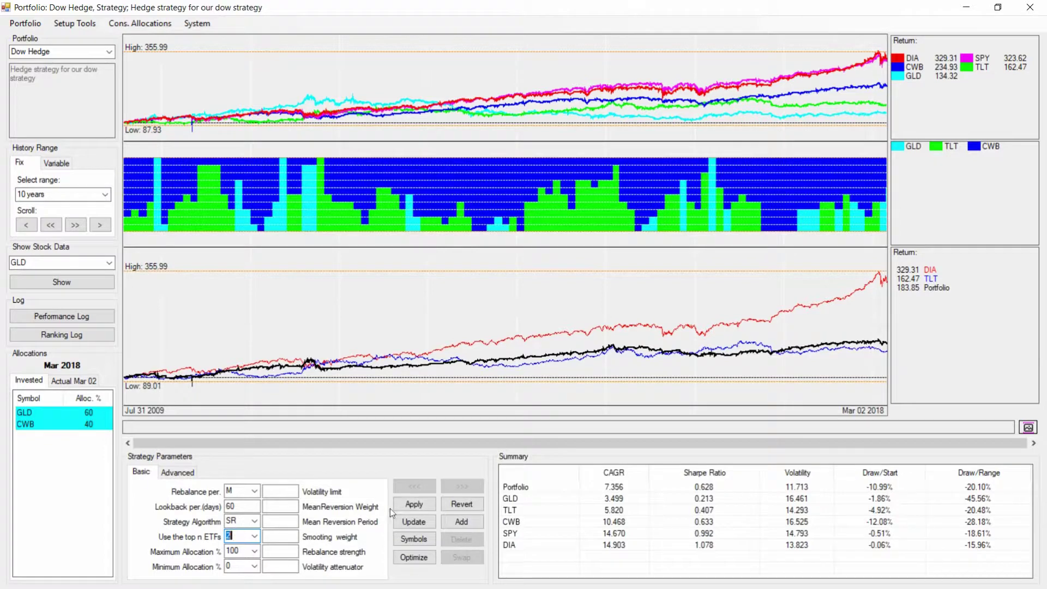
pyautogui.click(412, 505)
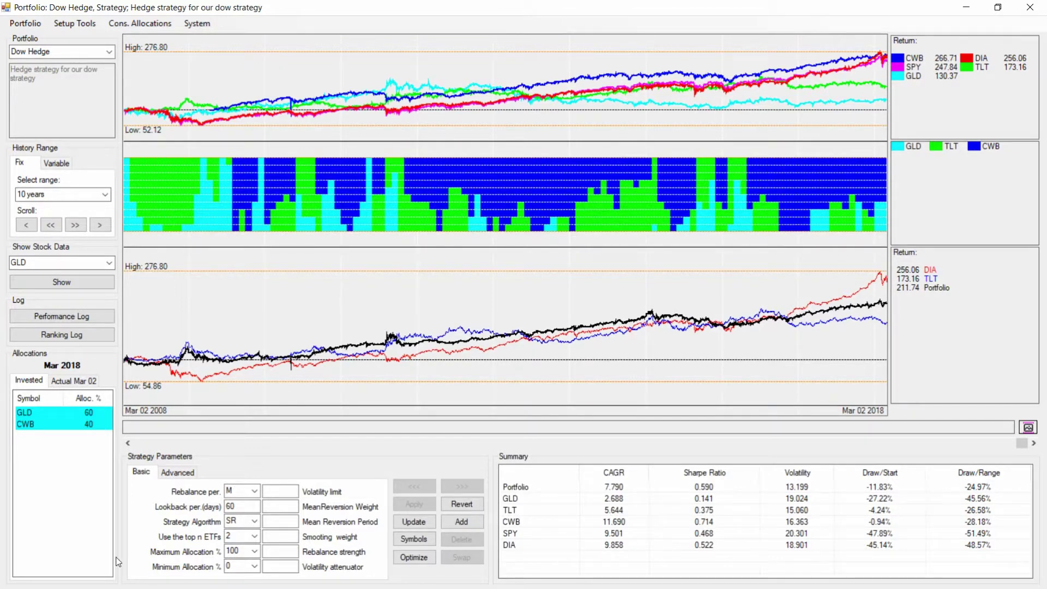
# Run the optimizer on Dow Hedge and widen its window to examine the Sharpe distribution, lookback period and attenuator
pyautogui.click(414, 558)
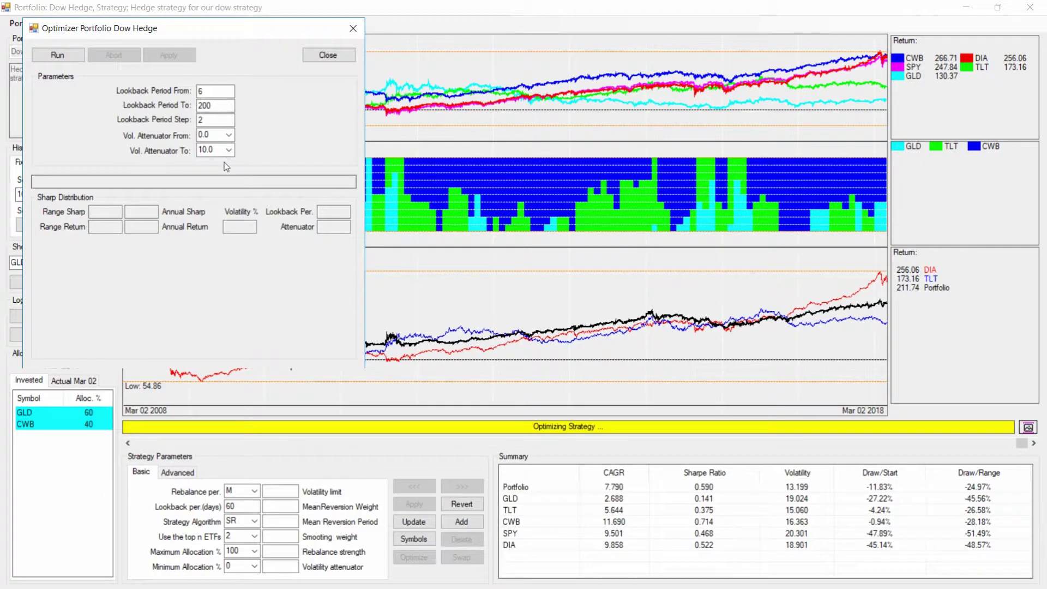
pyautogui.click(66, 55)
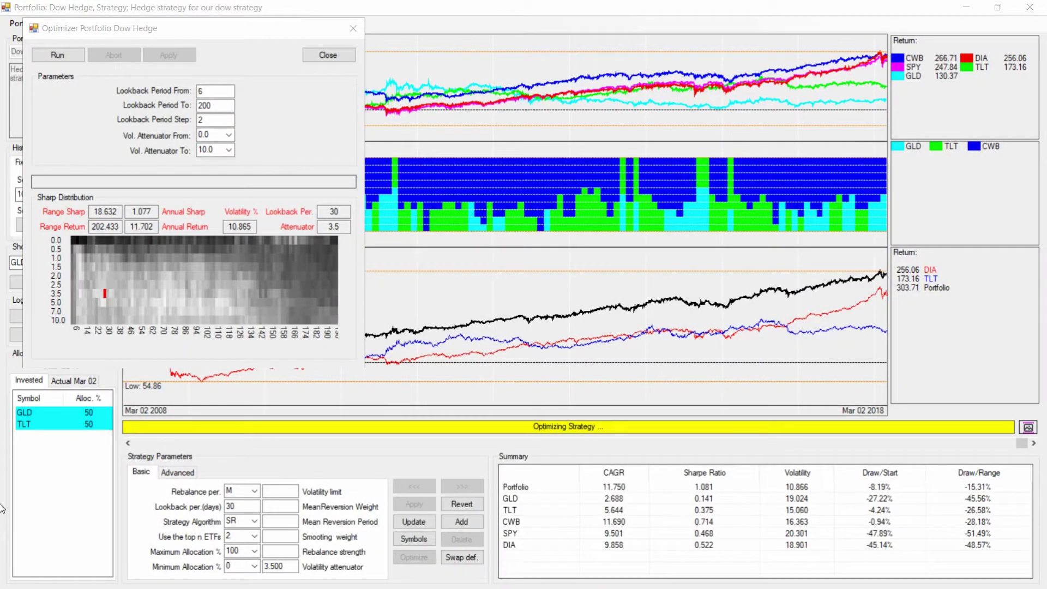
pyautogui.moveTo(363, 369); pyautogui.dragTo(834, 374)
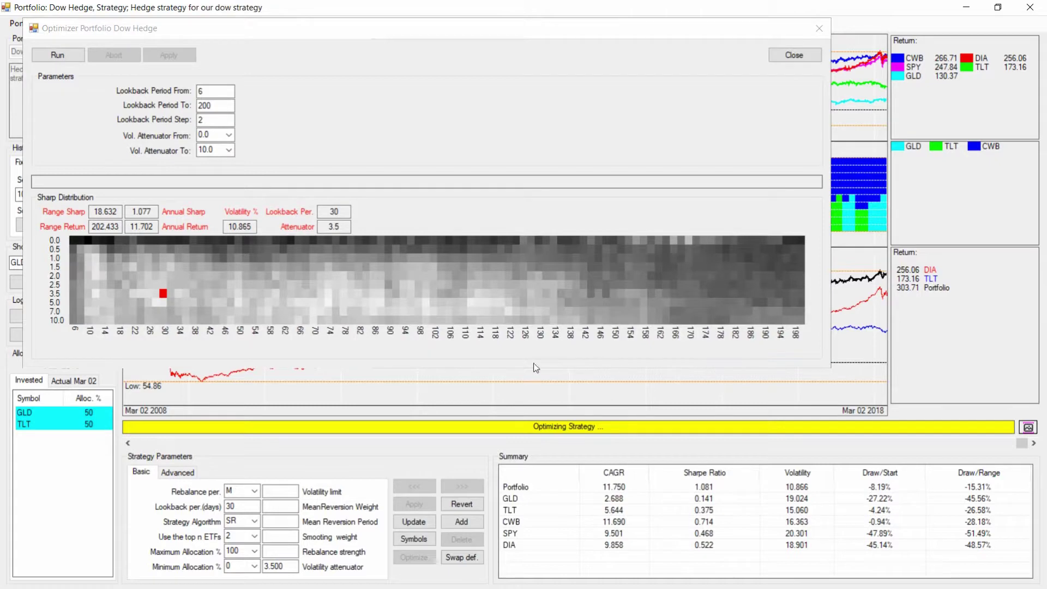
pyautogui.click(319, 352)
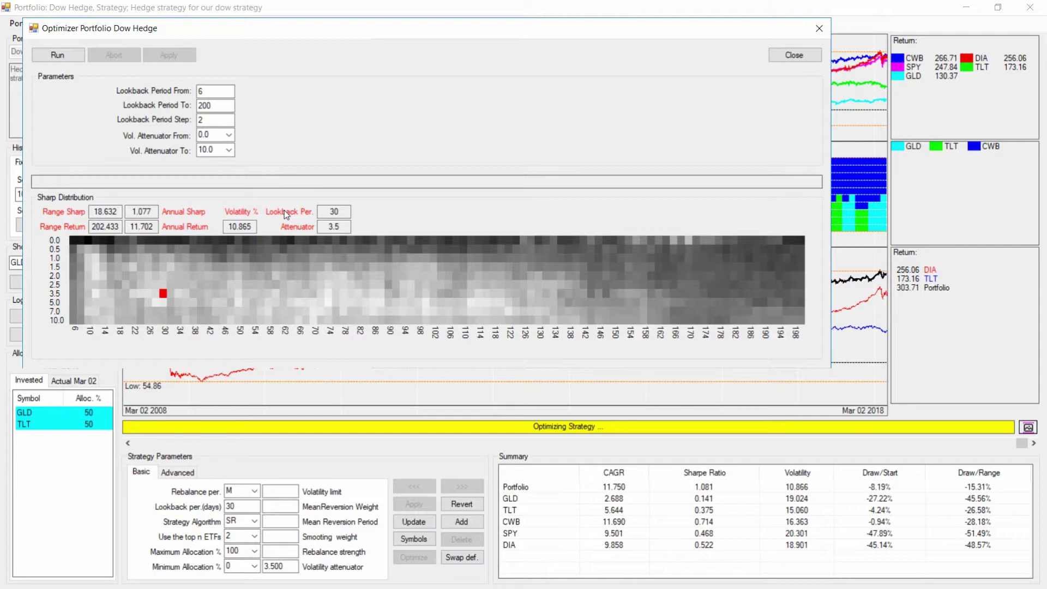
pyautogui.click(340, 211)
pyautogui.click(327, 226)
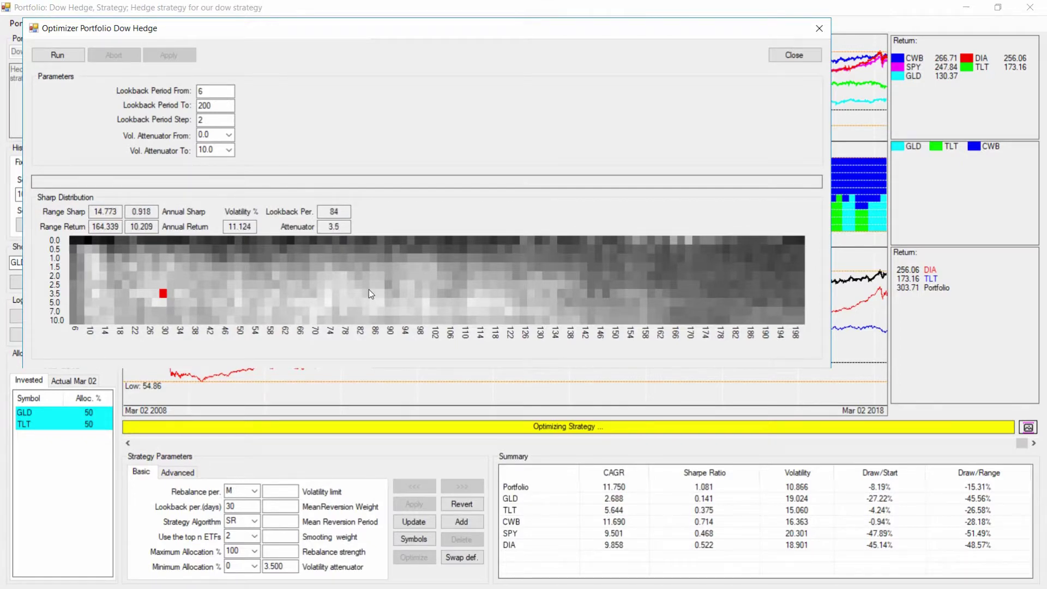
# Pick the distribution cell with lookback period 26 and attenuator 3.5, apply it to the strategy and close the optimizer
pyautogui.click(149, 297)
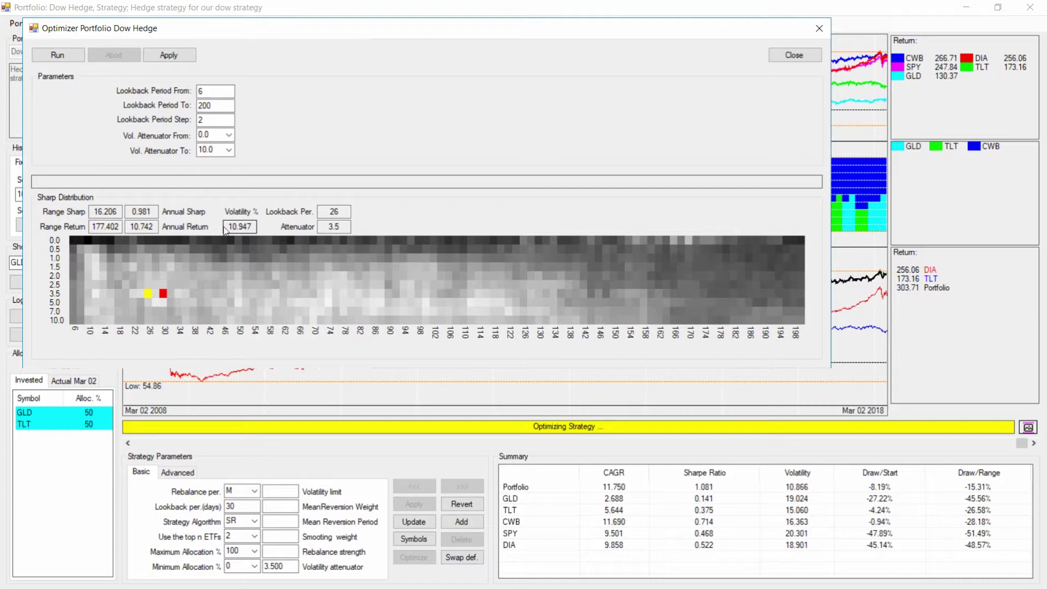
pyautogui.click(159, 59)
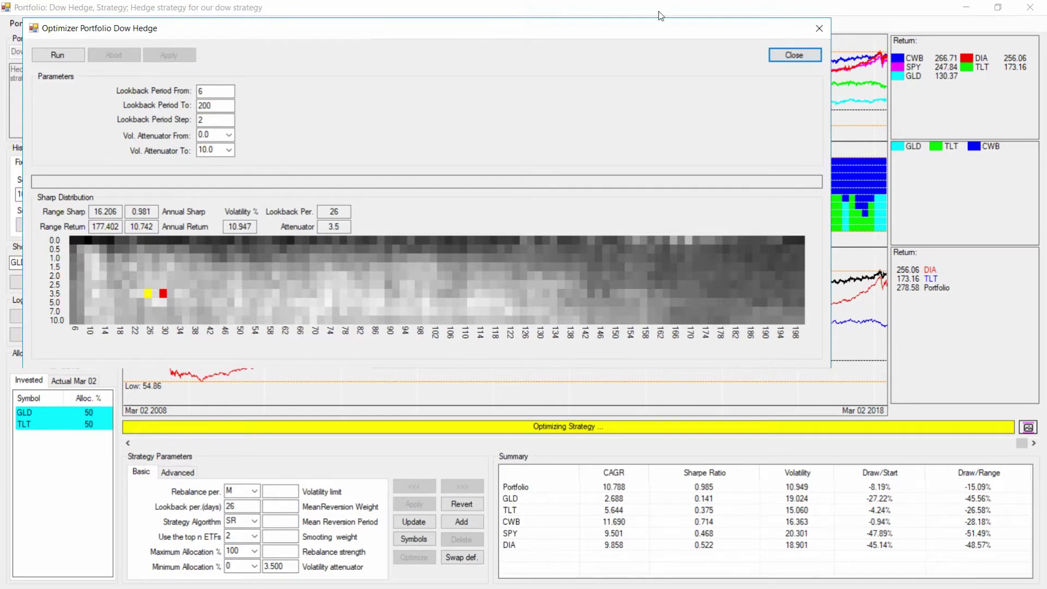
pyautogui.click(795, 55)
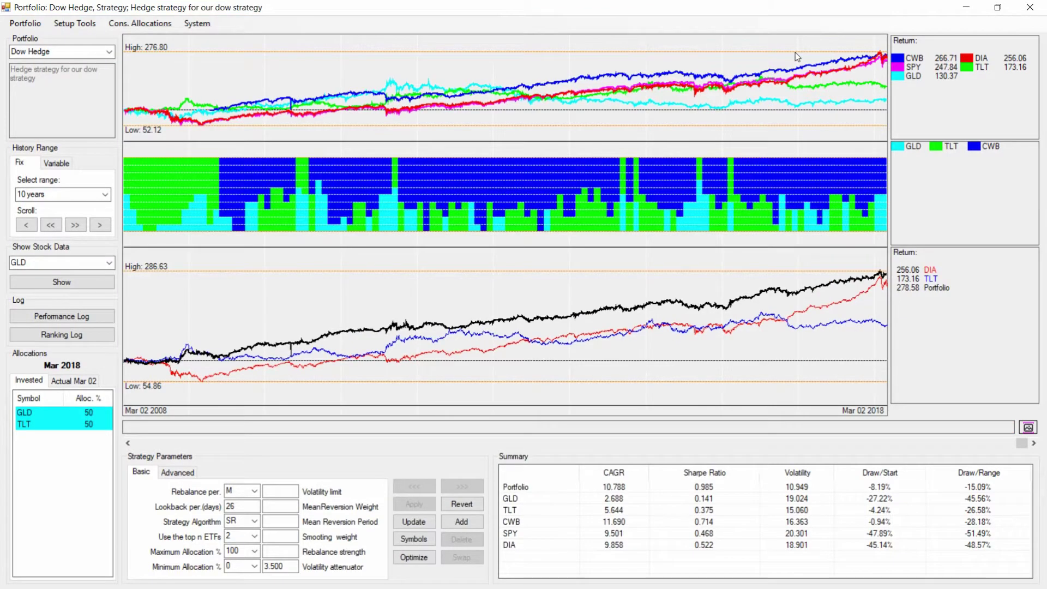